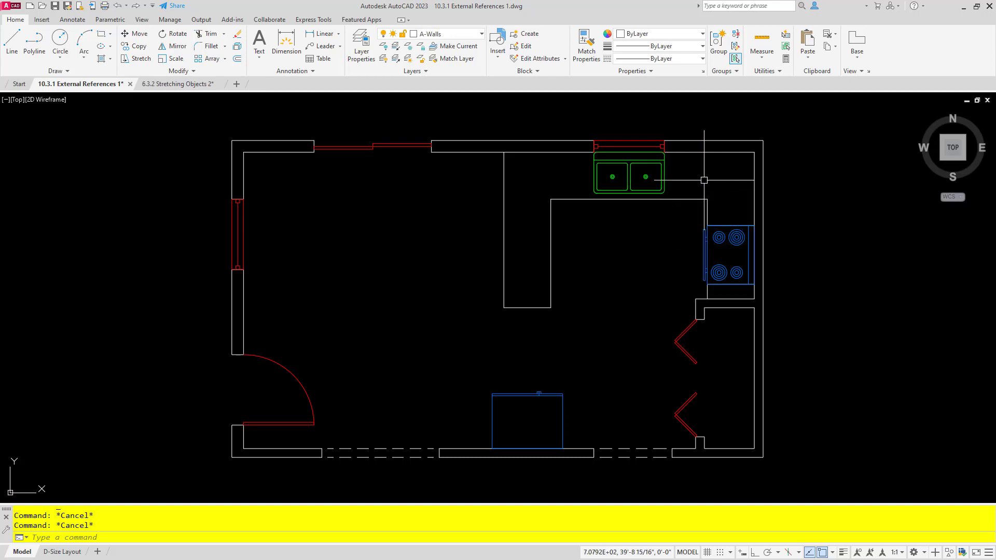
Step: Cut the double-sink block out of the External References kitchen plan
click(663, 176)
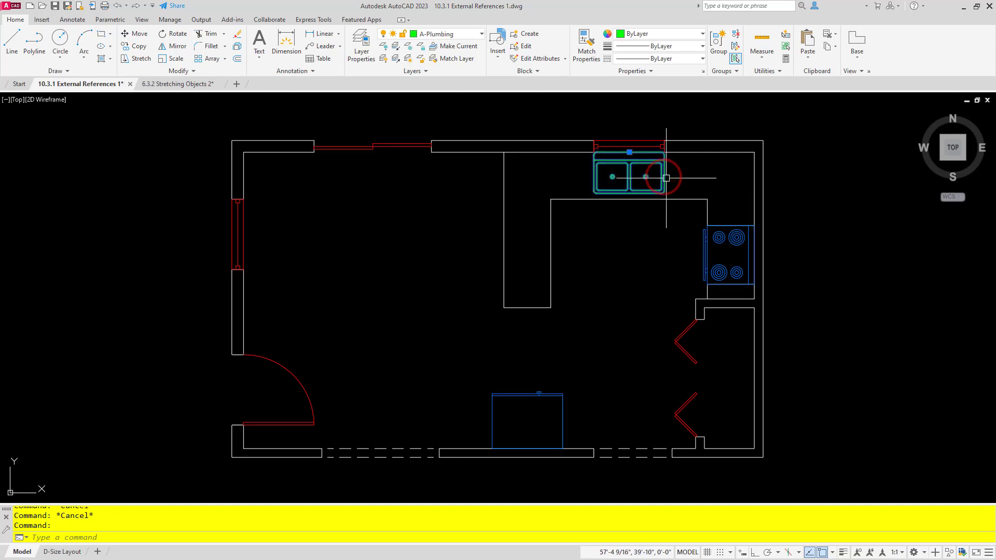
click(827, 36)
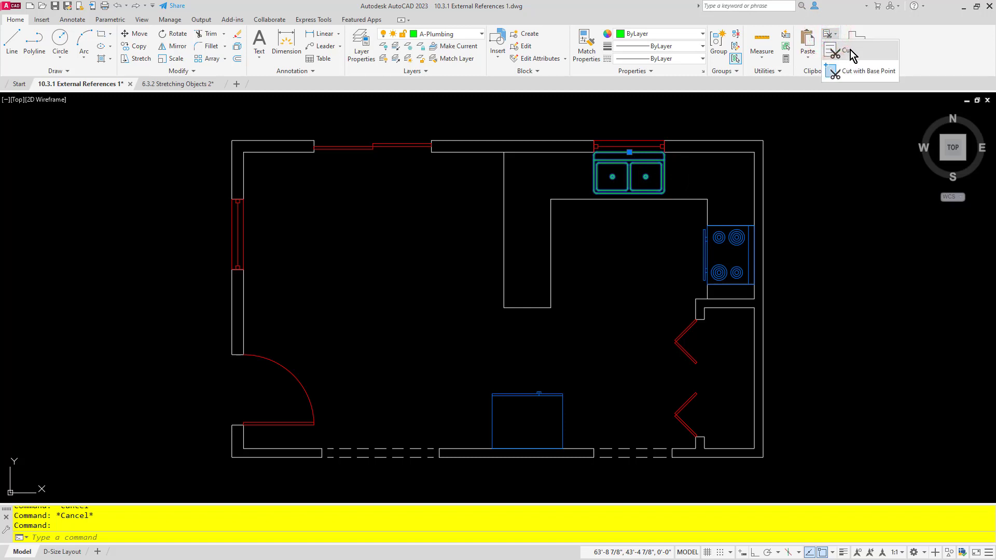
click(849, 50)
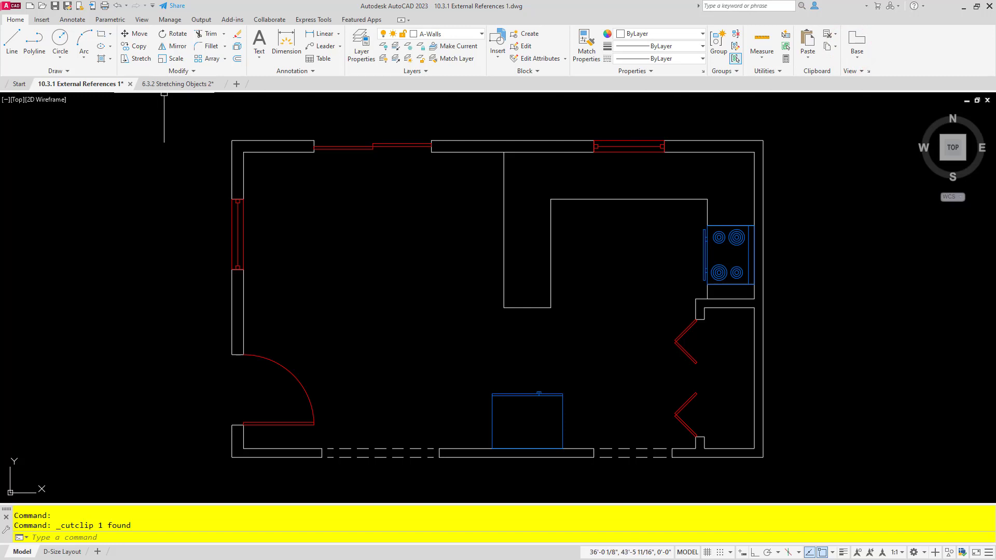
Step: Begin pasting the sink into the Stretching Objects 2 floor plan, then cancel the placement
click(174, 85)
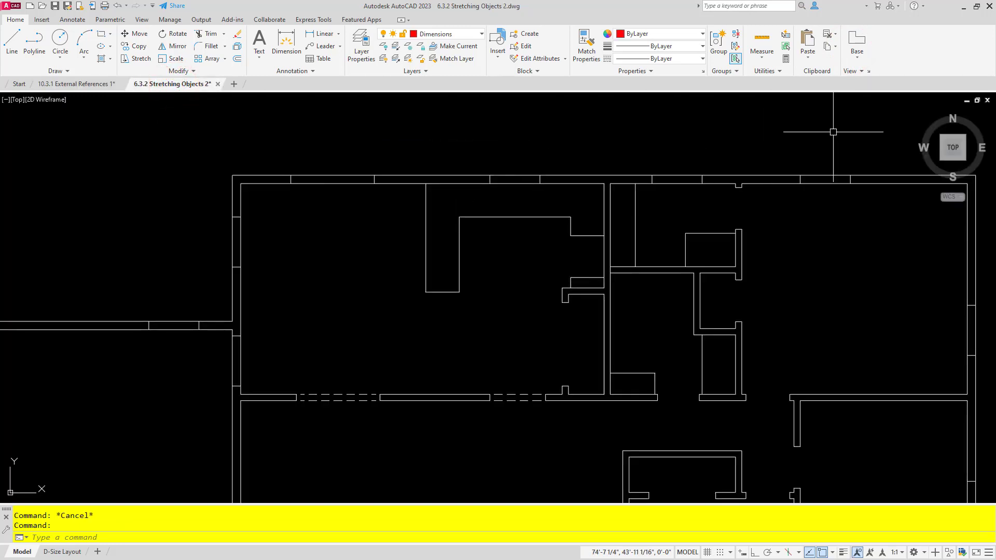
click(807, 41)
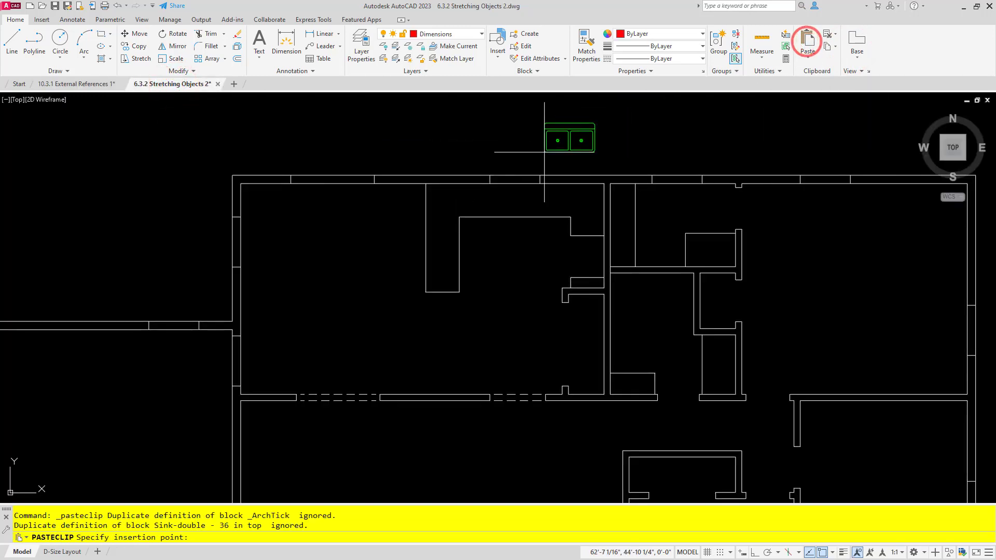
scroll(500, 178, up, 4)
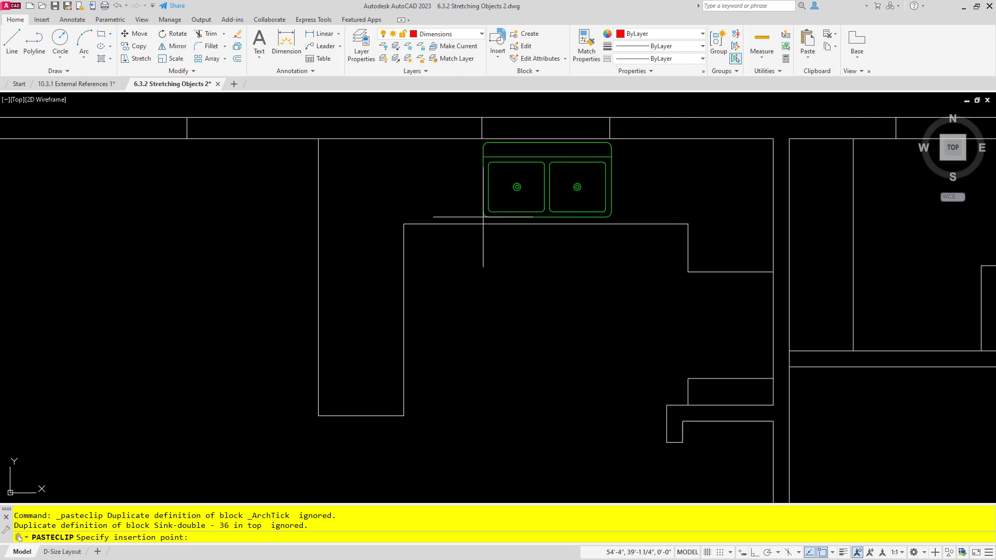
key(Escape)
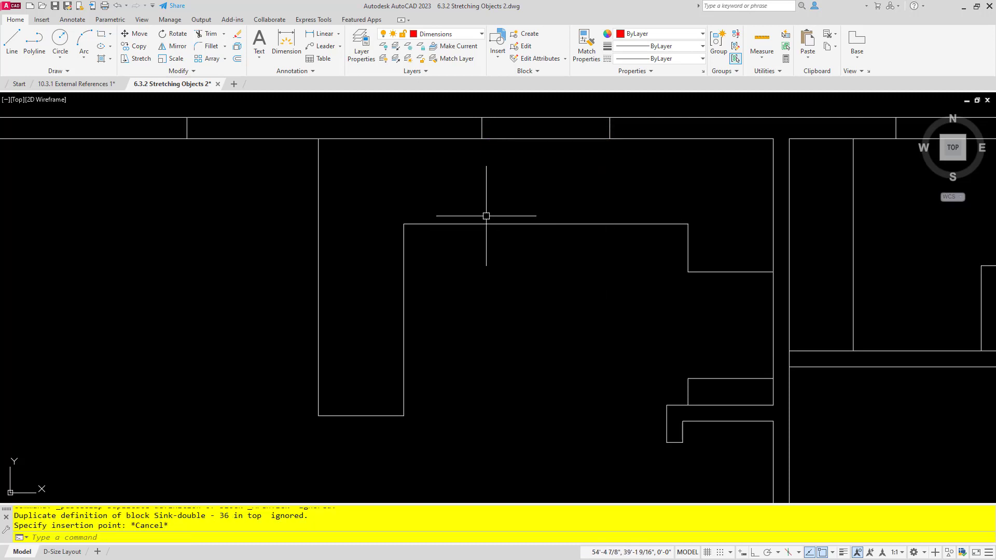
Step: Undo four times to restore the sink, and centre it in the kitchen plan
key(ctrl+z)
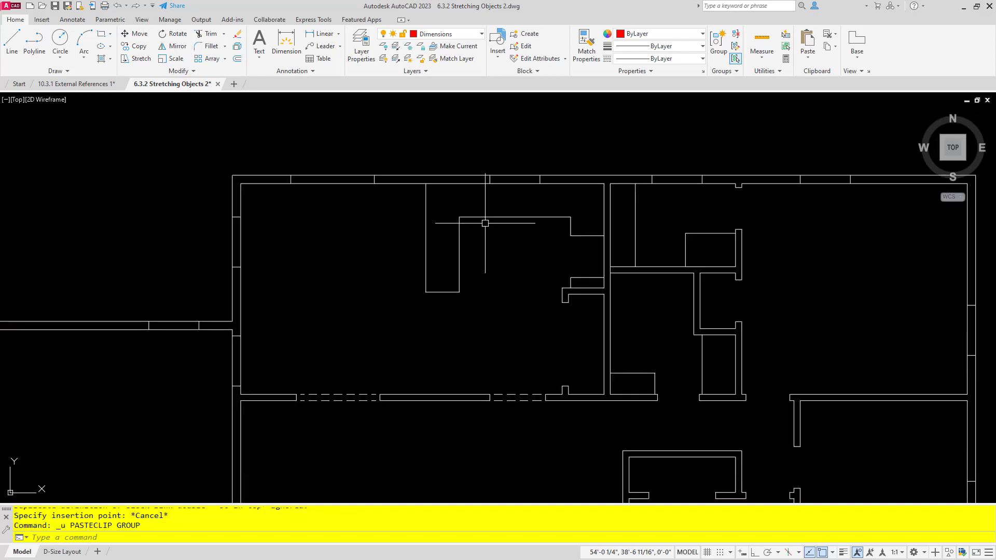
key(ctrl+z)
key(ctrl+z)
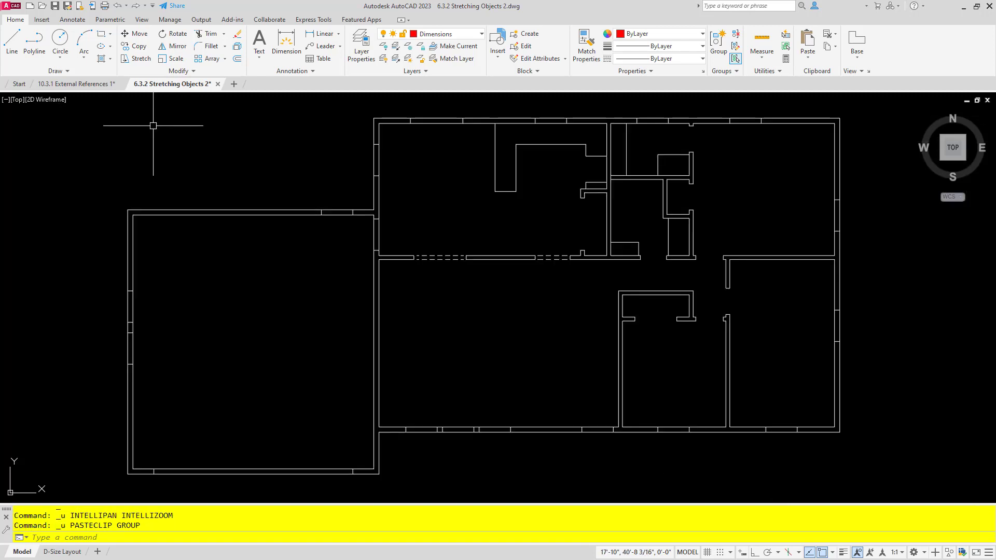
key(ctrl+z)
key(ctrl+z)
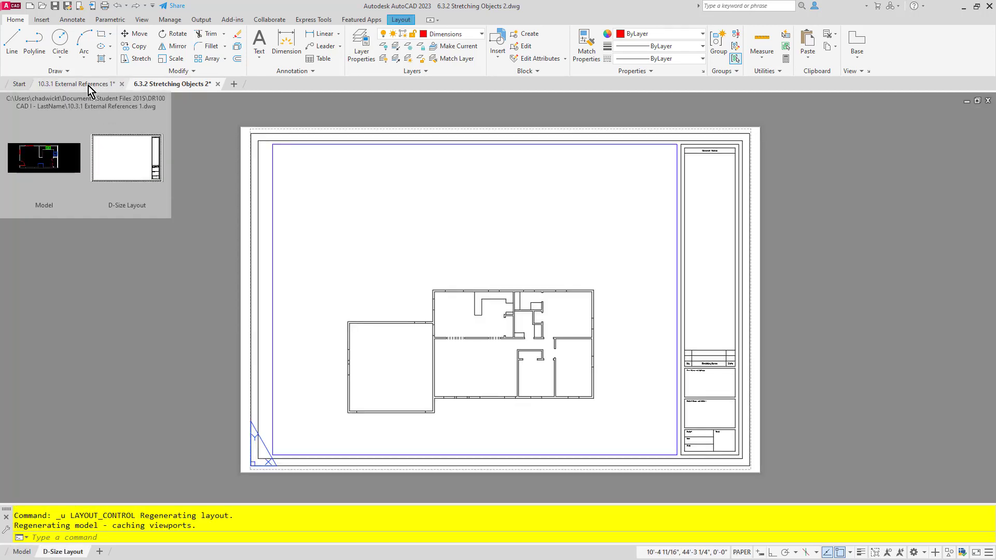
key(ctrl+z)
click(88, 85)
middle_drag(687, 170, 691, 198)
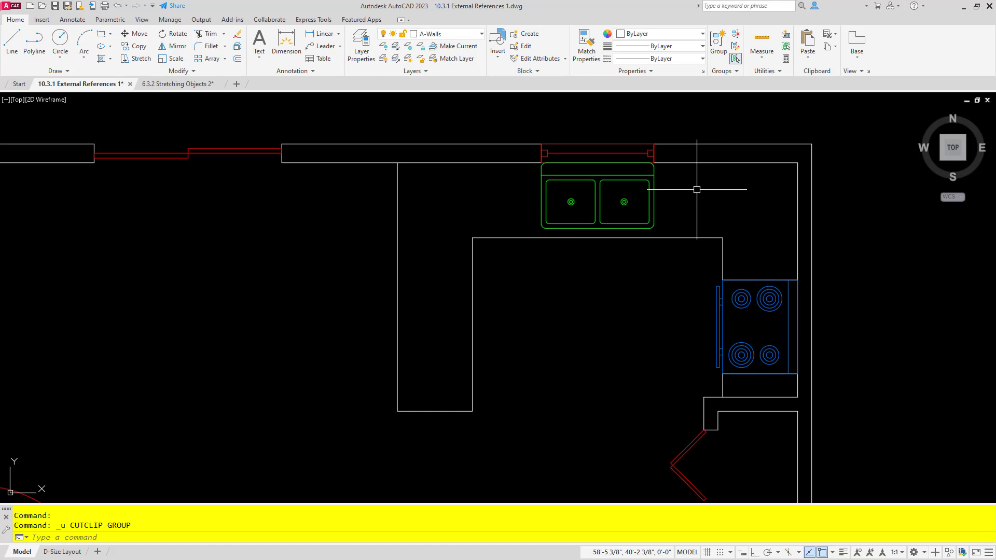
Step: Window-select the sink and cut it with base point at its top-edge midpoint
click(673, 186)
click(499, 202)
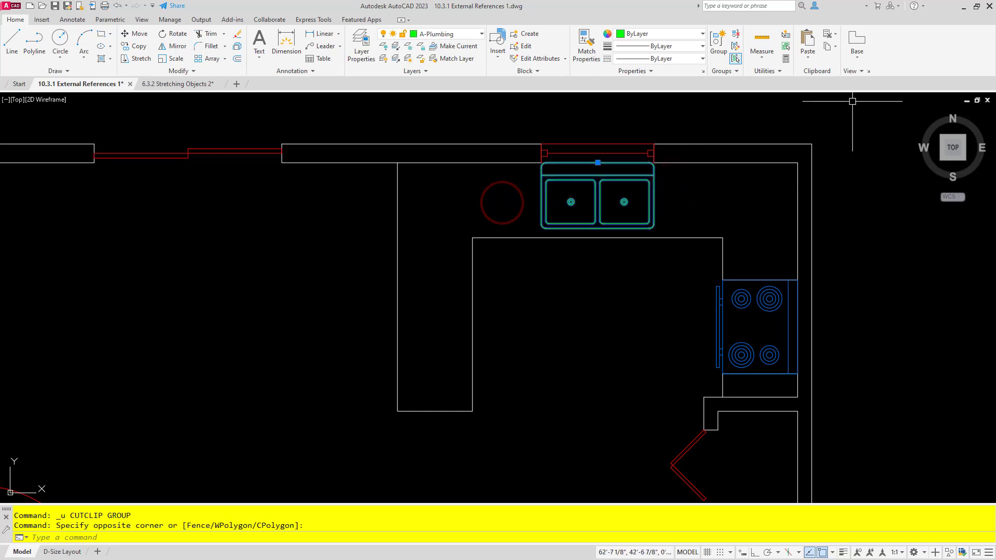
click(835, 35)
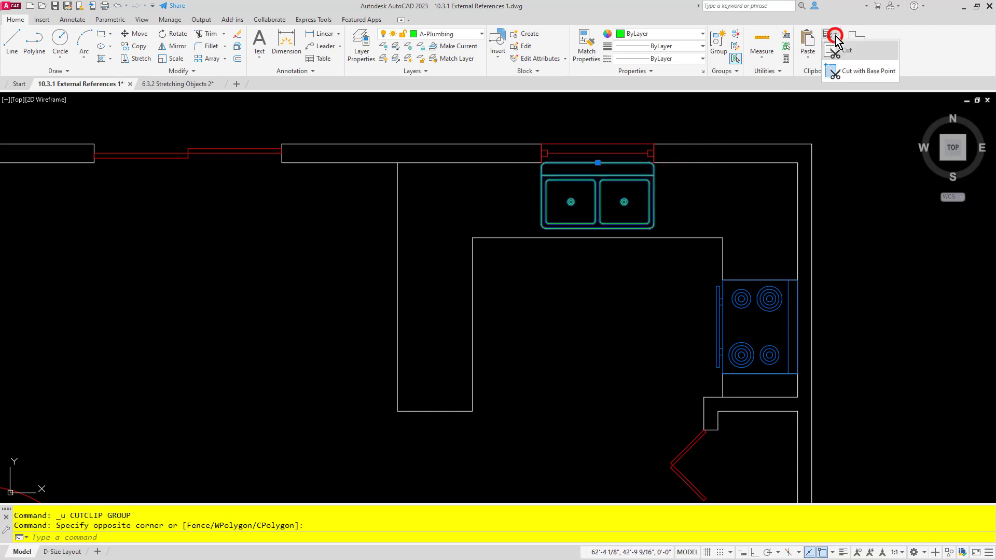
click(864, 72)
scroll(607, 174, up, 4)
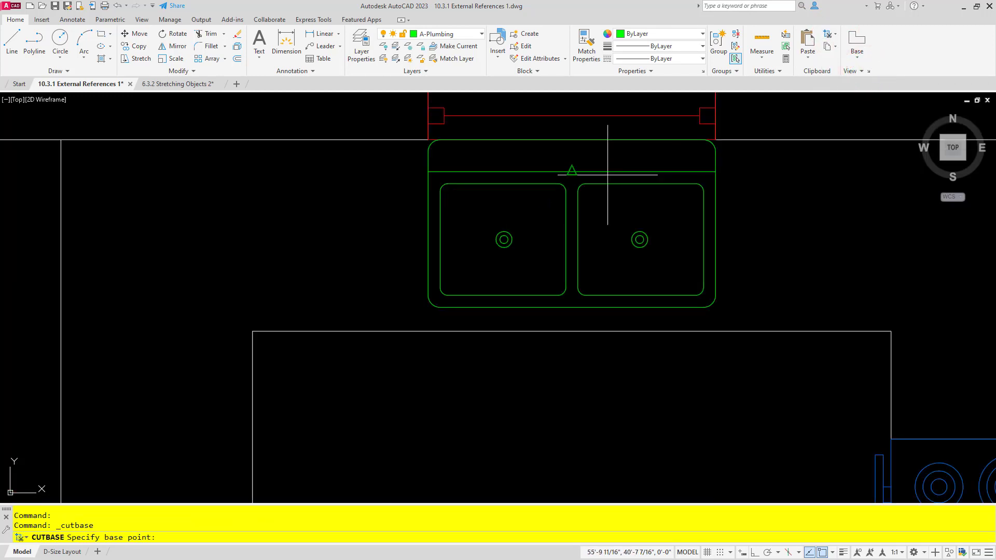
click(571, 139)
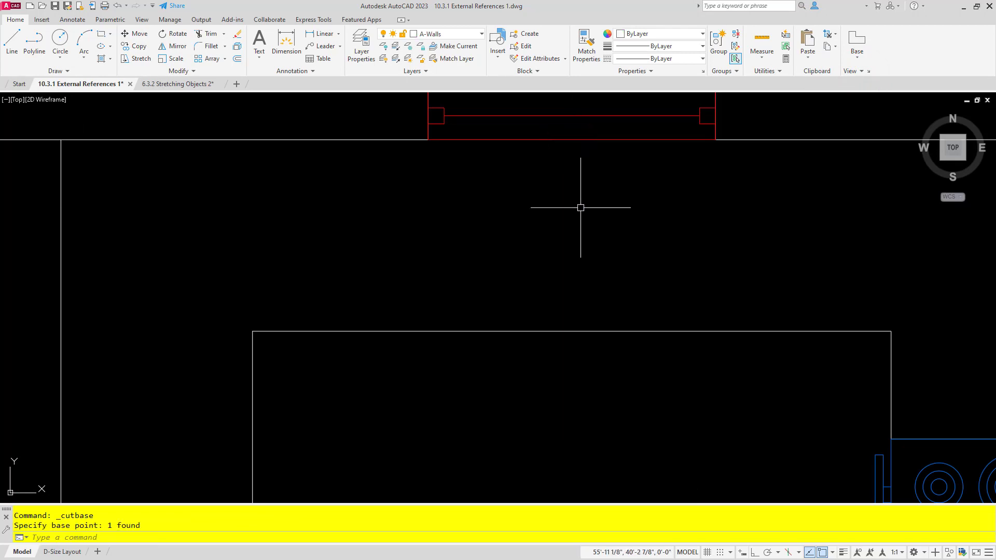
Step: Paste the sink into Stretching Objects 2, snapped to the nearest point on the kitchen's top wall
click(174, 83)
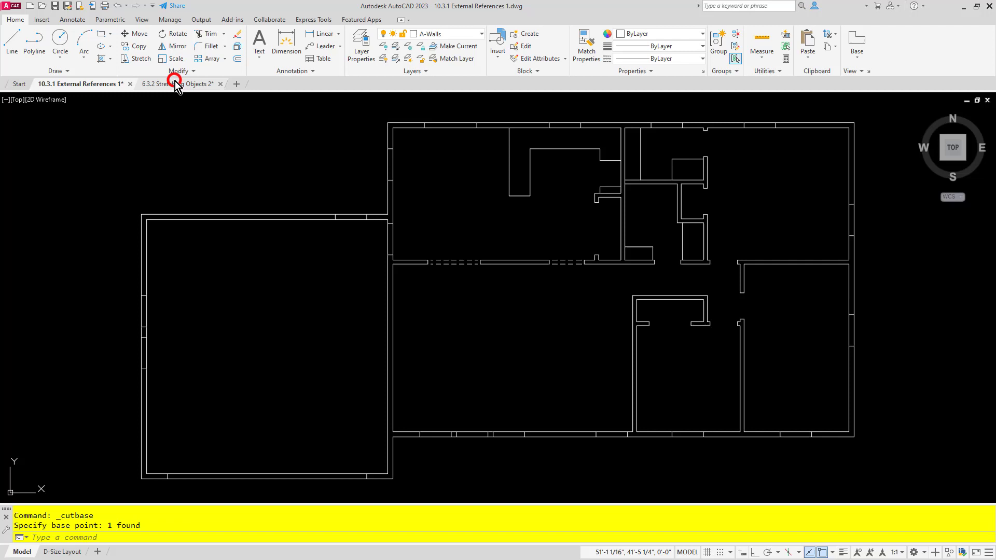
scroll(681, 166, up, 4)
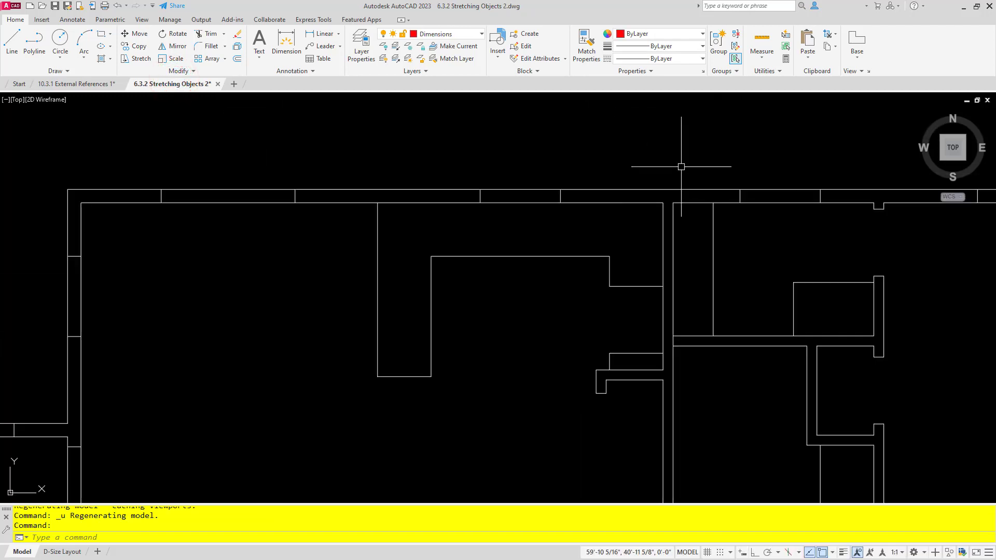
click(807, 37)
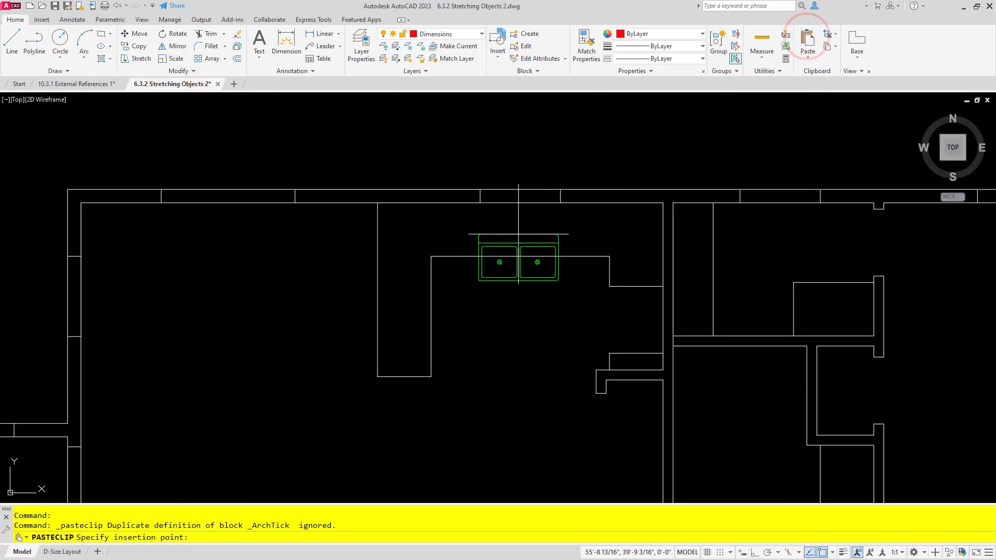
scroll(518, 233, up, 4)
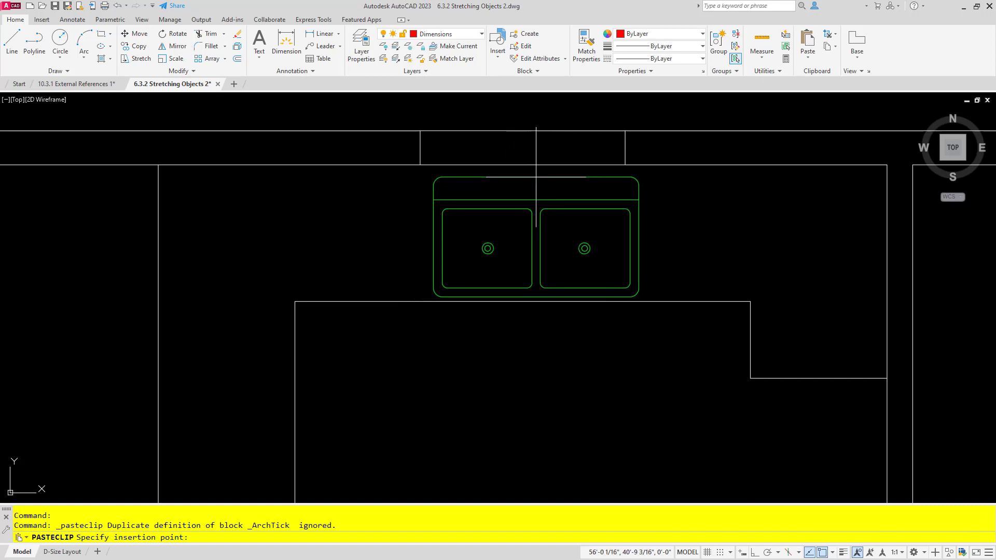
shift+right_click(536, 177)
click(566, 393)
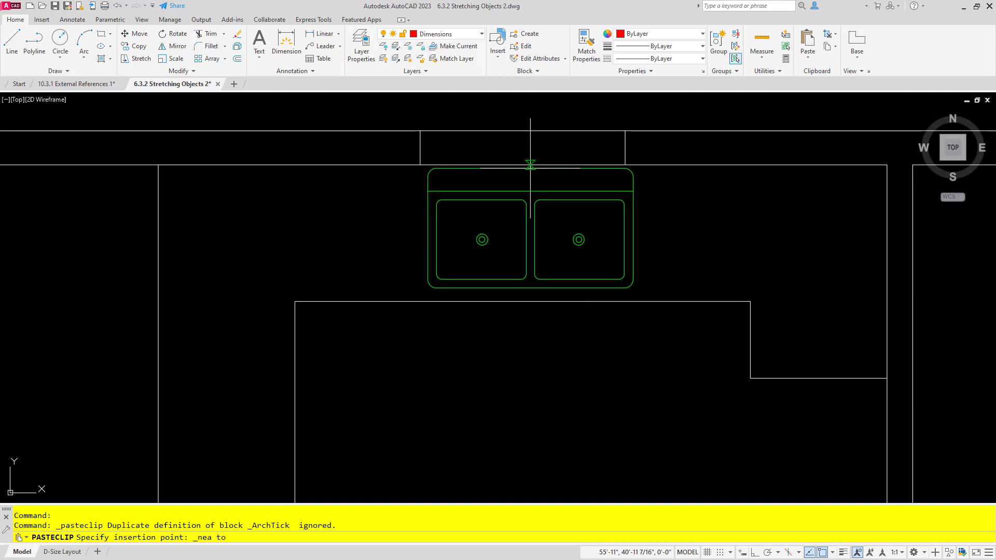
click(525, 165)
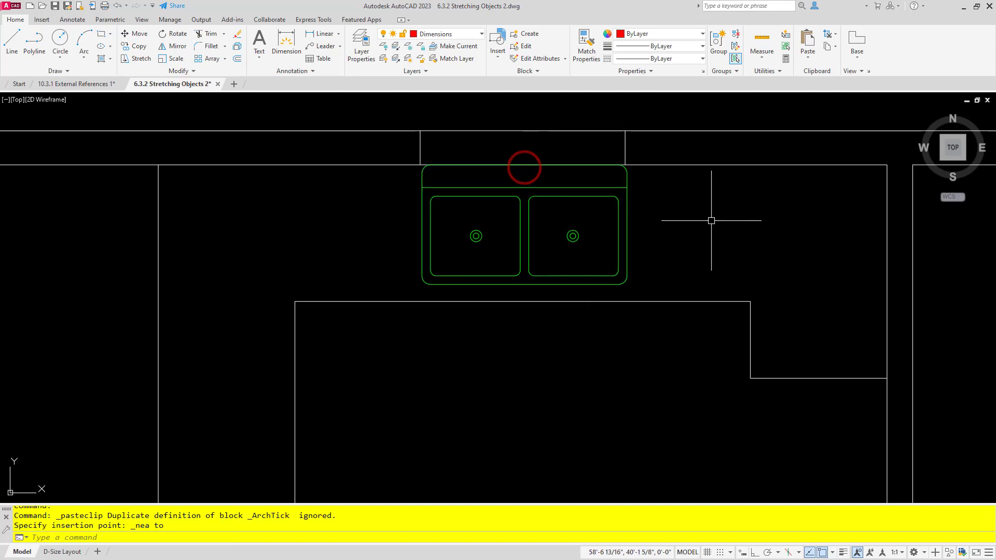
key(Escape)
key(Escape)
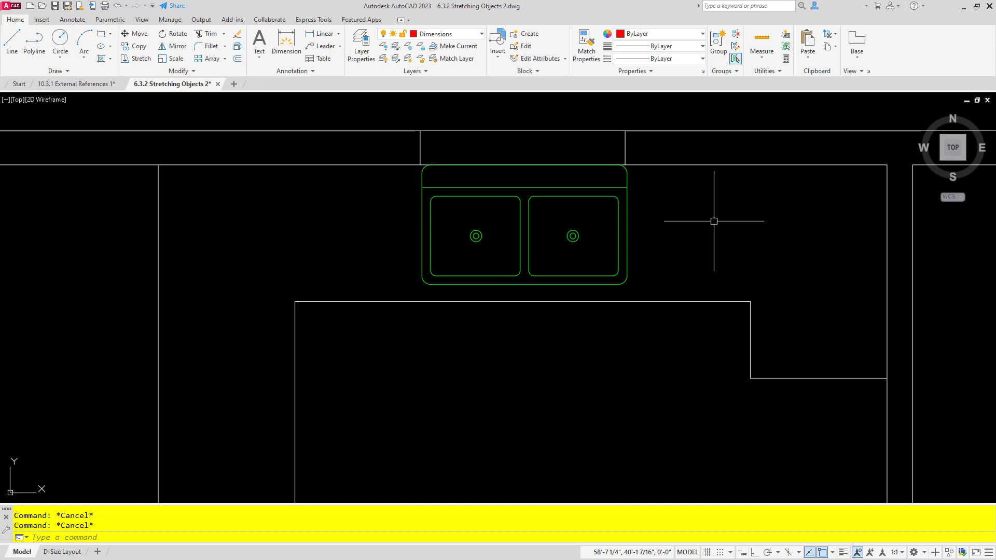
Step: Select the sink and copy it with base point at its top-middle
click(695, 202)
click(380, 247)
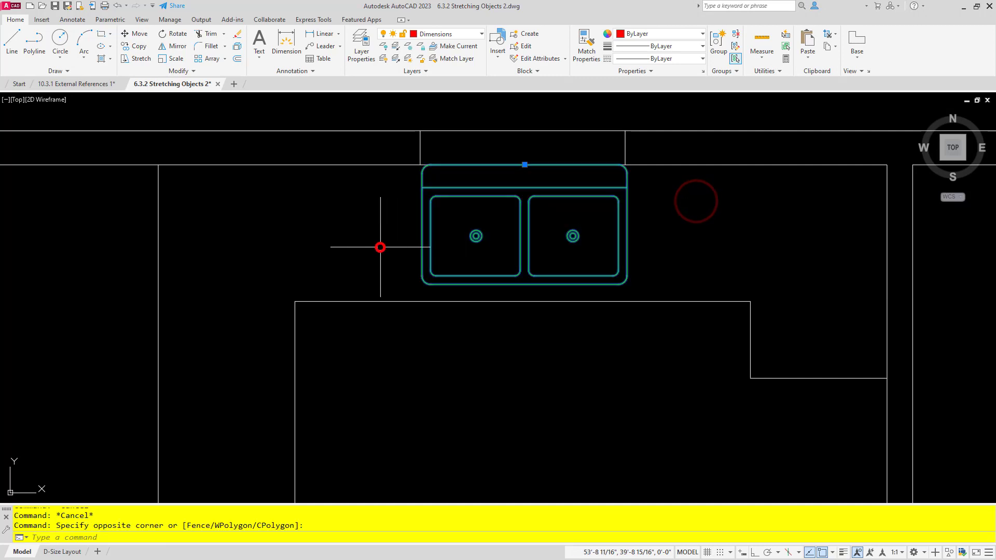
click(835, 47)
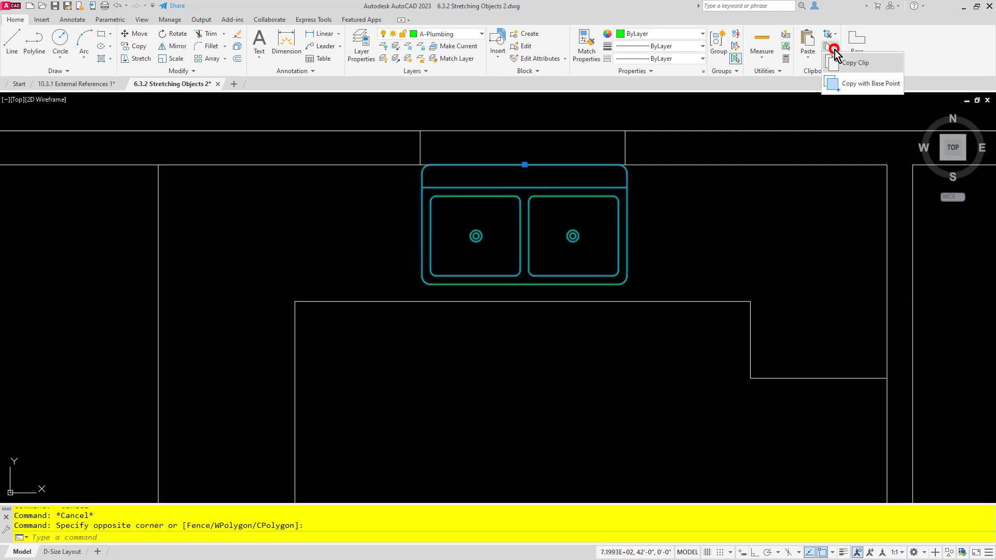
click(865, 85)
click(524, 164)
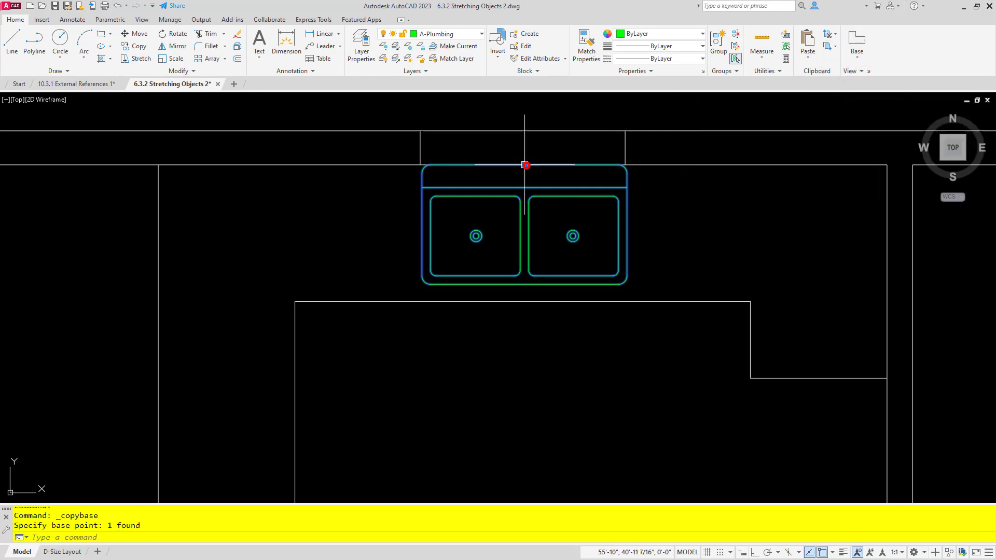
Step: Paste the sink into External References 1 against the wall below the window
click(57, 83)
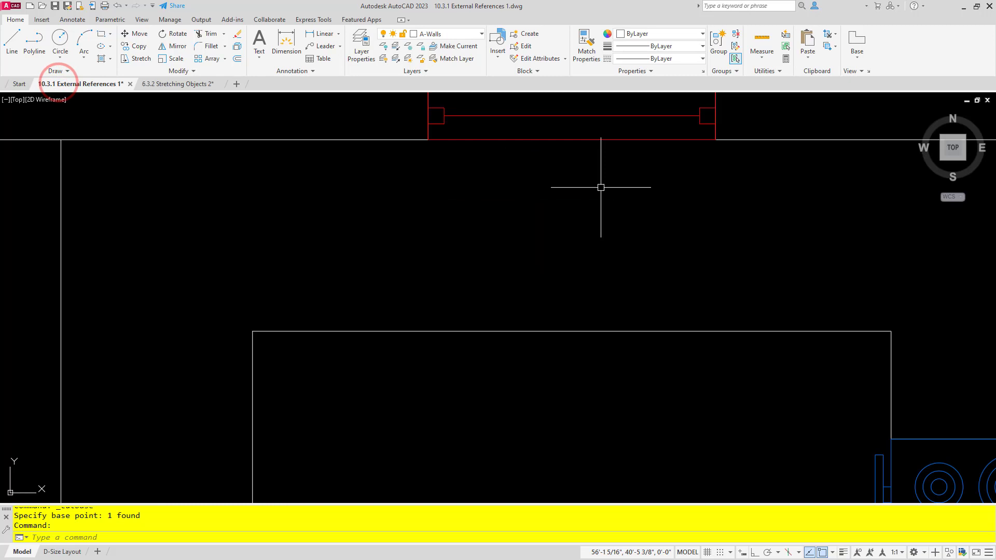
click(808, 42)
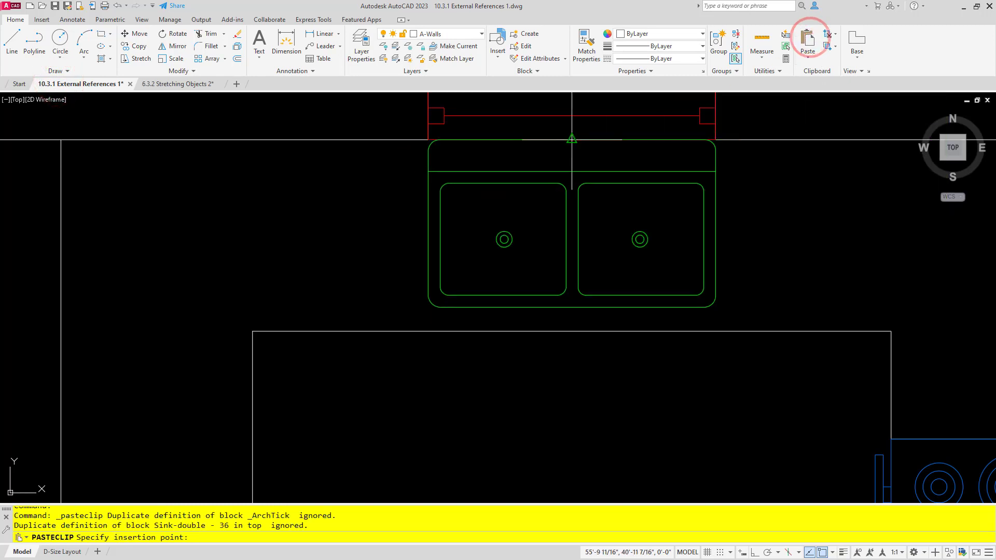
click(572, 139)
middle_drag(658, 155, 605, 171)
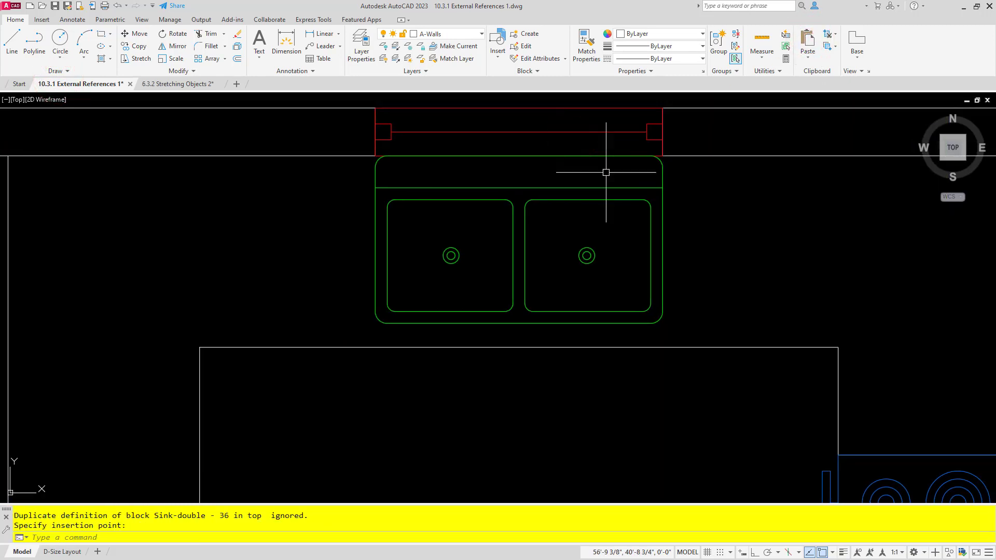
click(157, 84)
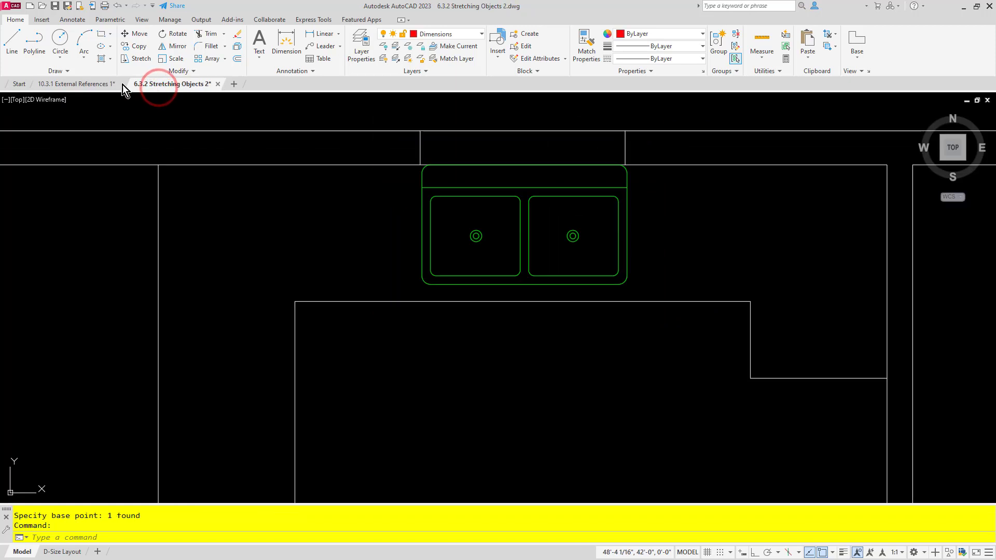
click(80, 85)
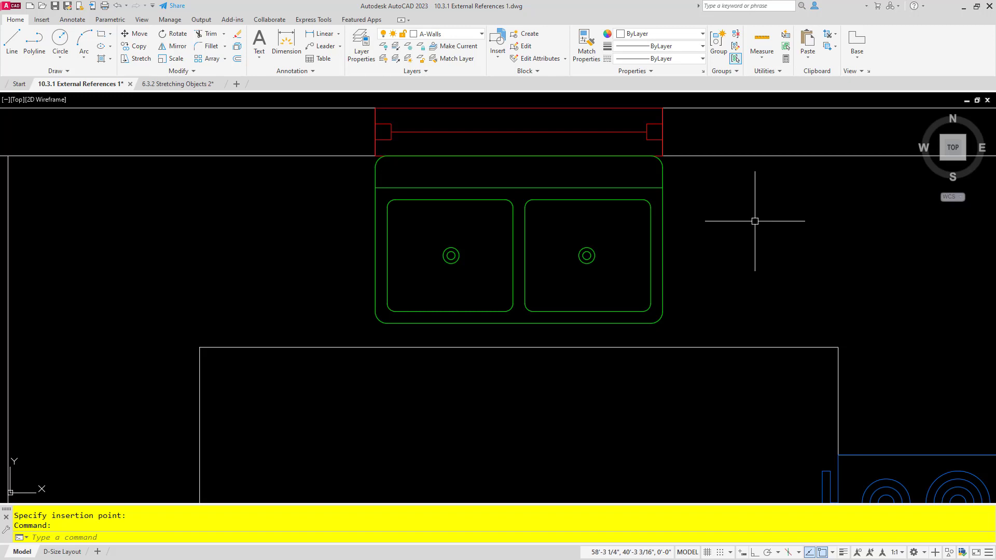
Step: Select the sink and copy it with Ctrl+Shift+C, base point at its bottom-middle
key(ctrl+shift+c)
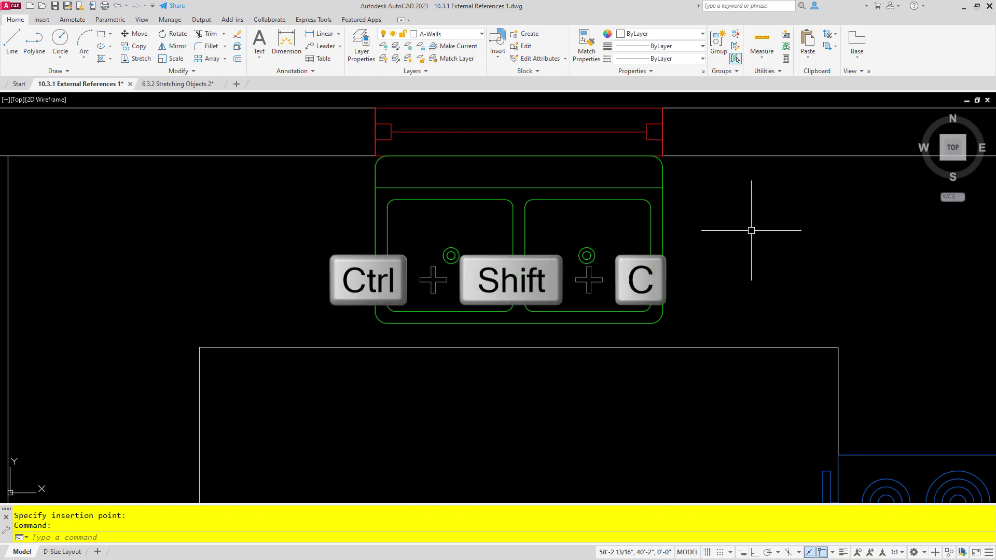
key(Escape)
click(680, 220)
click(574, 227)
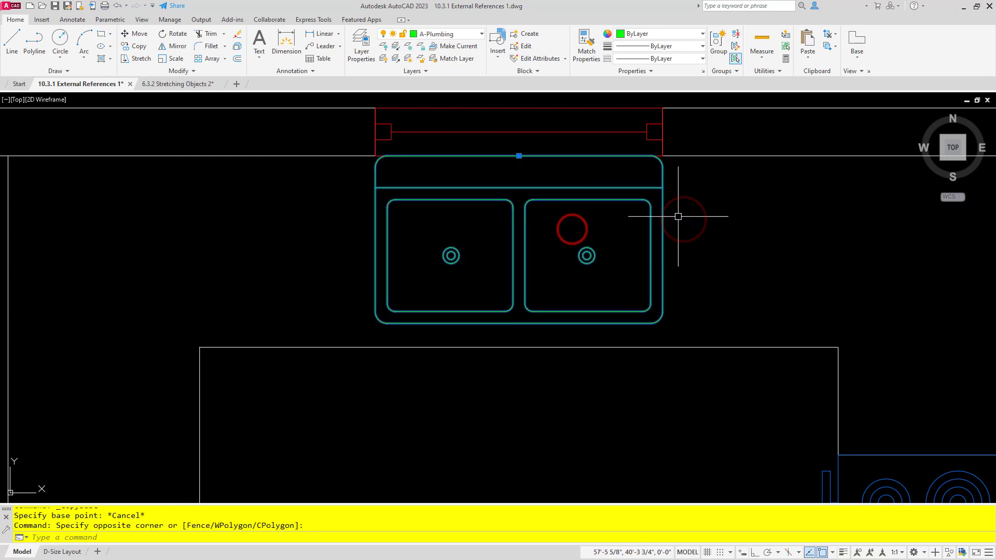
key(ctrl+shift+c)
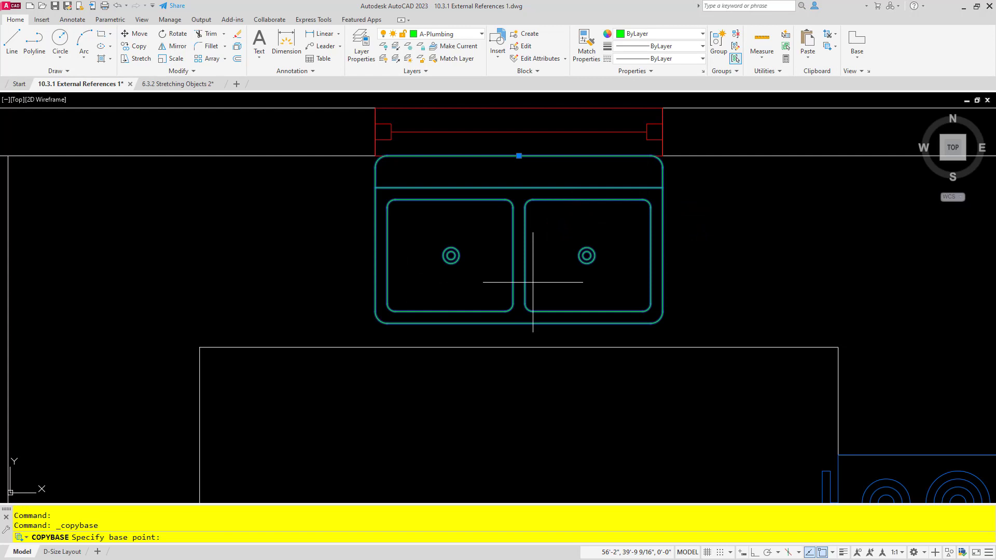
click(518, 319)
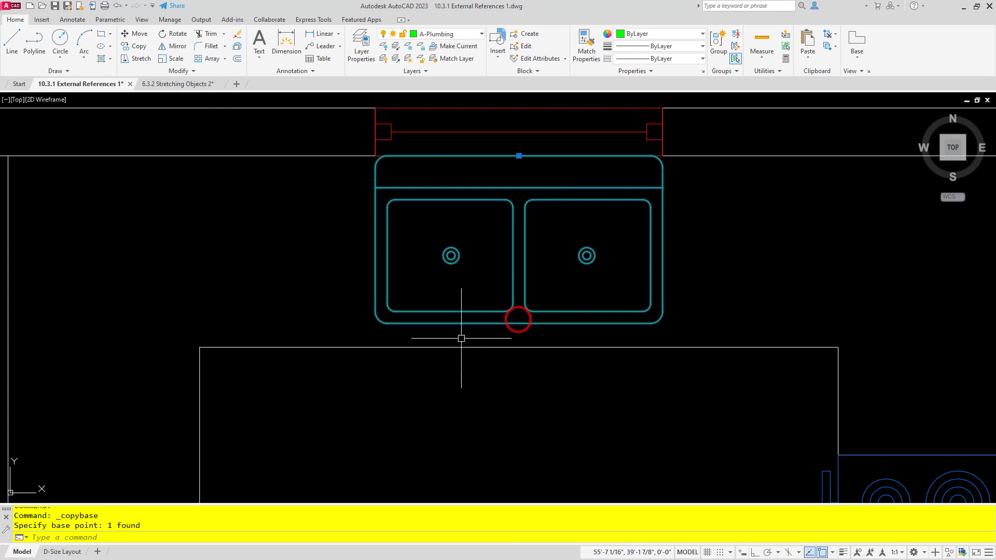
Step: Paste the copy into Stretching Objects 2 below the original sink
click(173, 84)
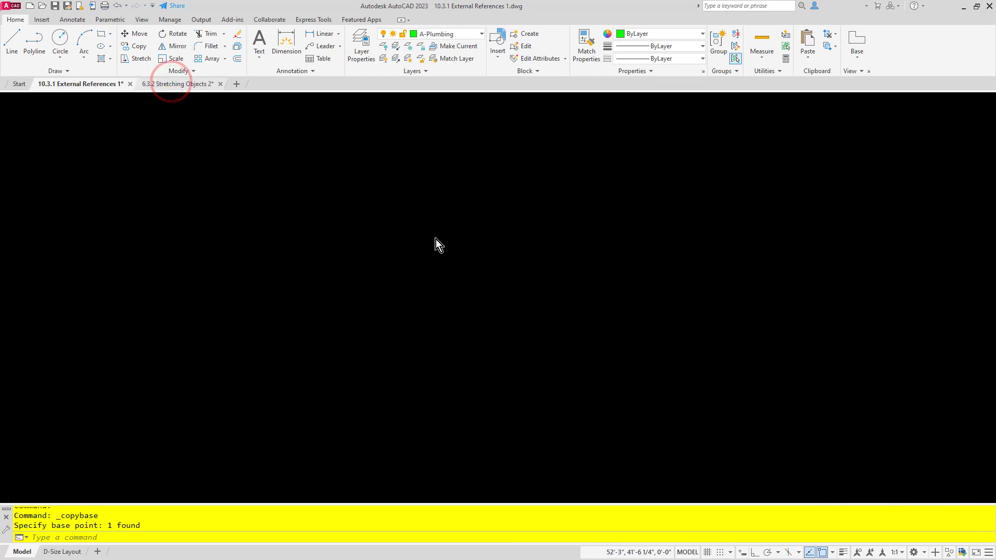
key(ctrl+v)
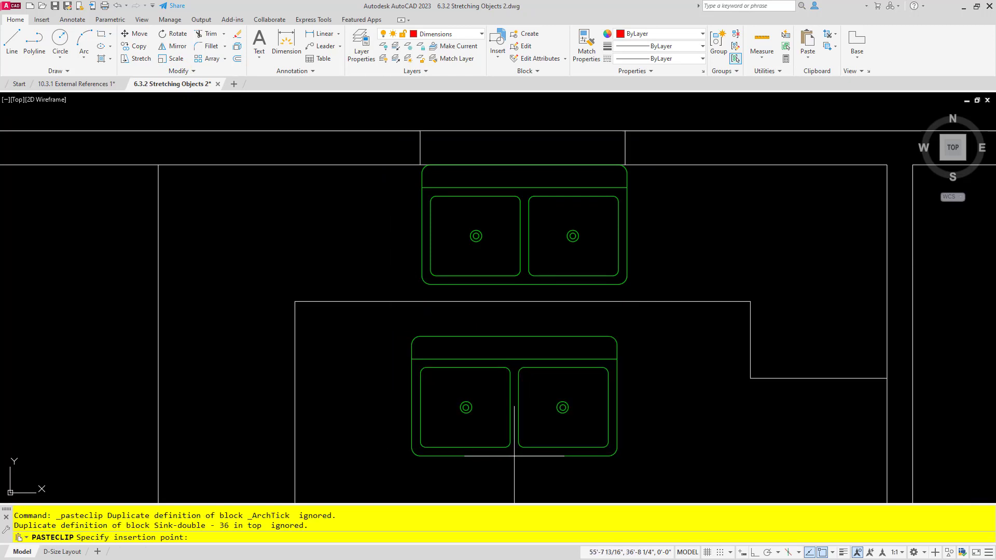
click(517, 454)
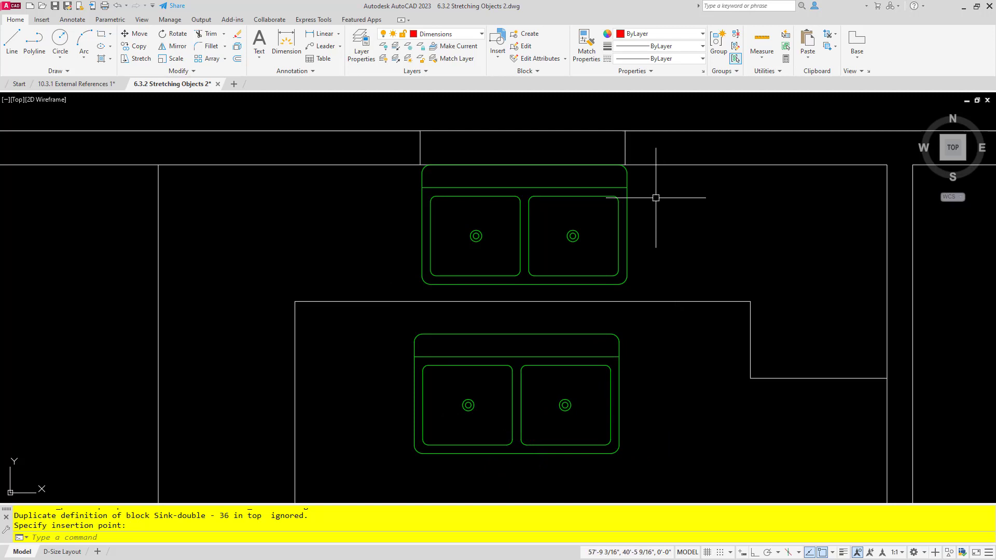
Step: Cut the upper sink with Ctrl+Shift+X, base point at its top-middle
click(645, 205)
click(449, 229)
key(ctrl+shift+x)
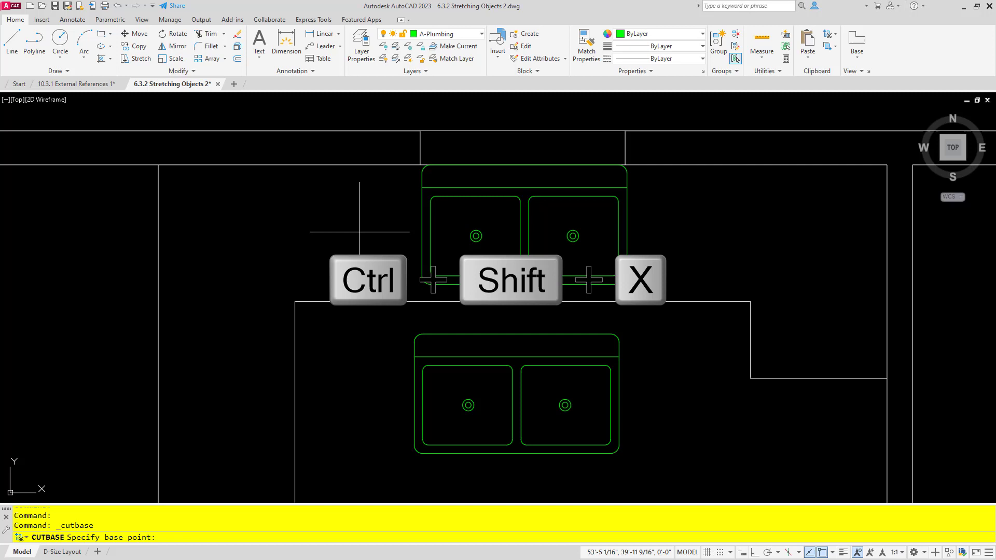
click(521, 165)
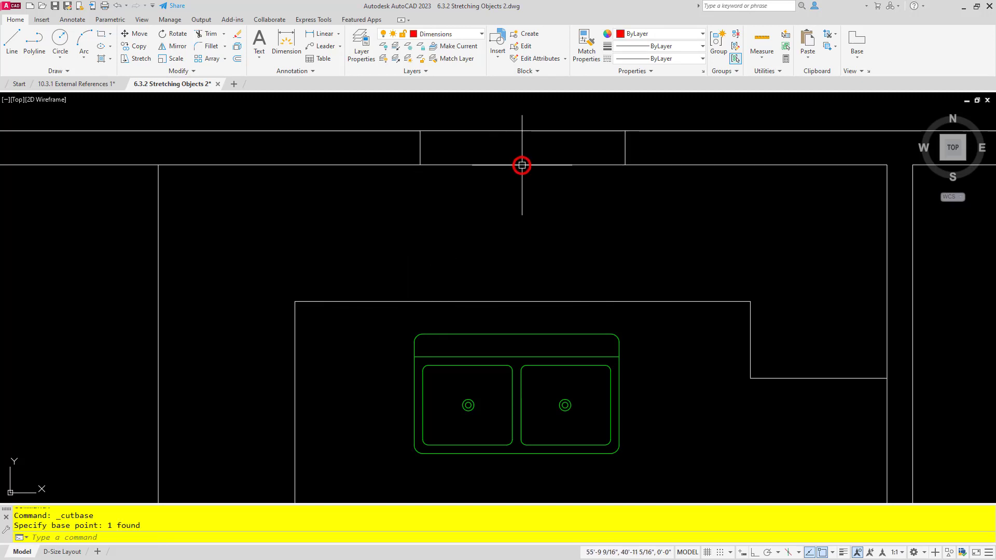
Step: Paste it into External References 1 to the right of the existing sink
click(70, 80)
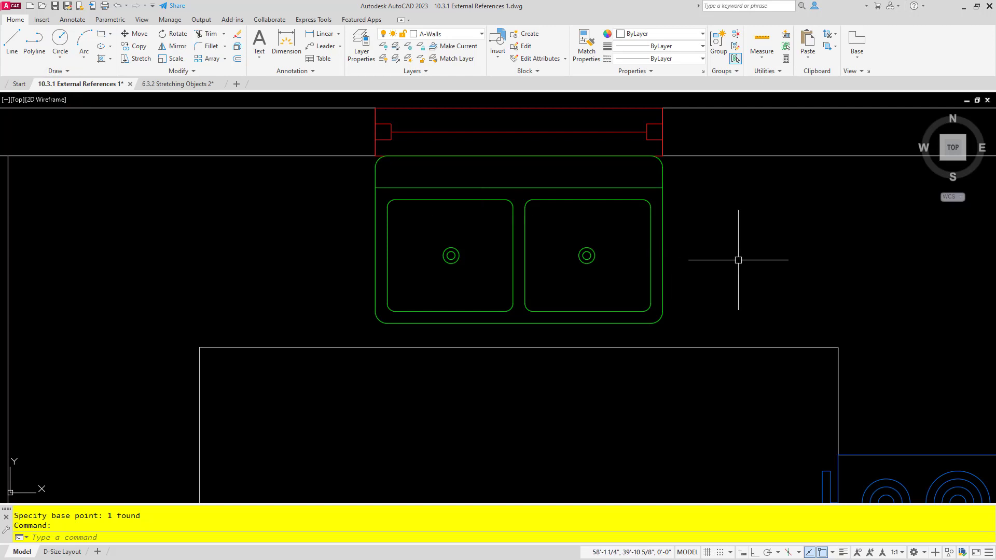
key(ctrl+v)
scroll(623, 291, down, 2)
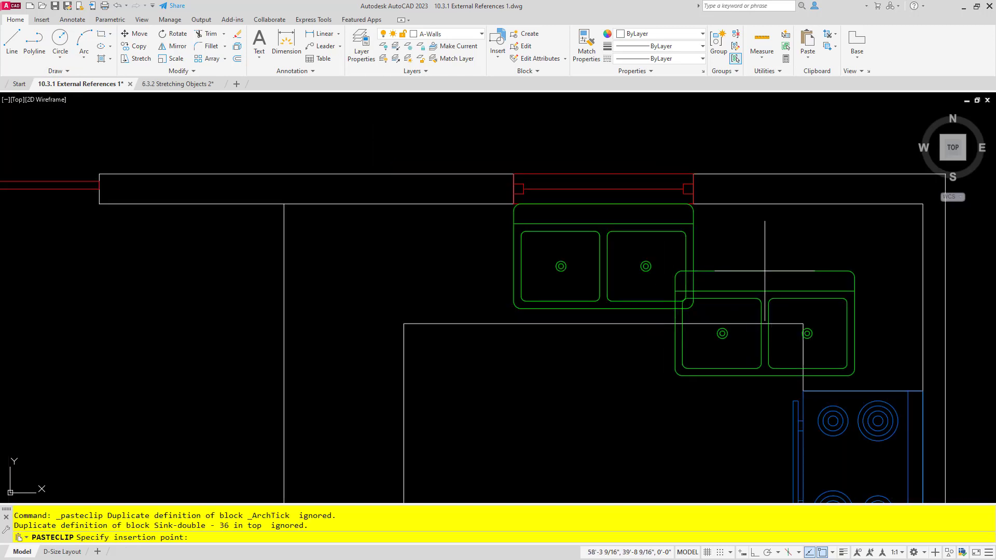
middle_drag(690, 265, 580, 293)
click(620, 247)
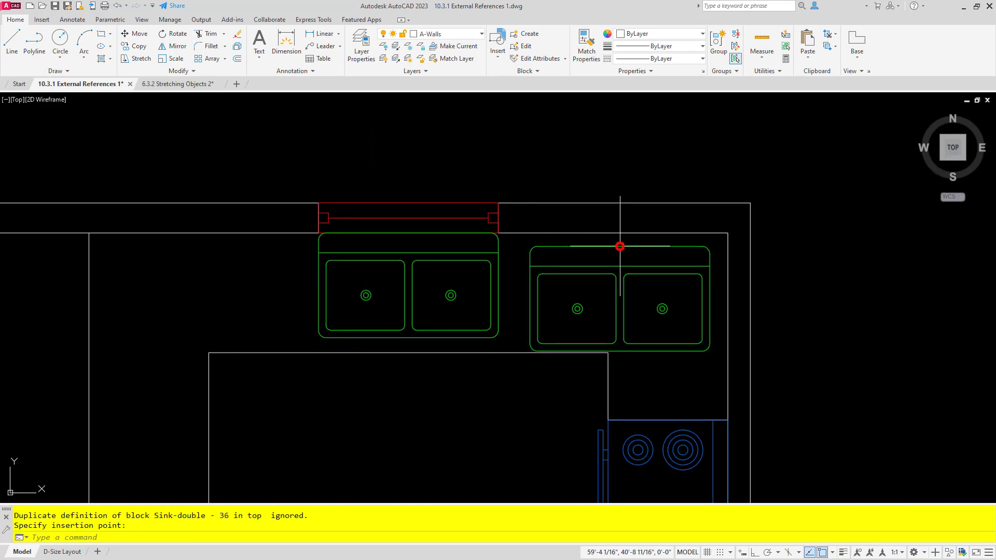